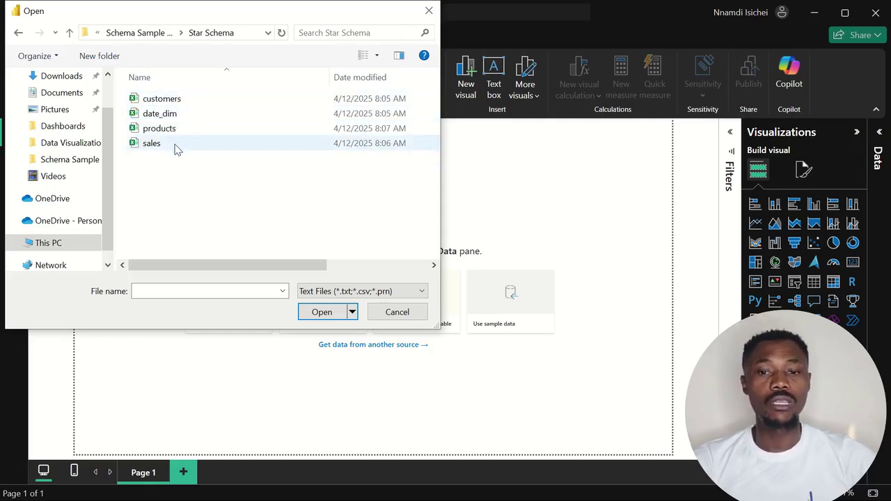
# Step: Load customers.csv from the Star Schema folder into the report's data model
pyautogui.click(180, 103)
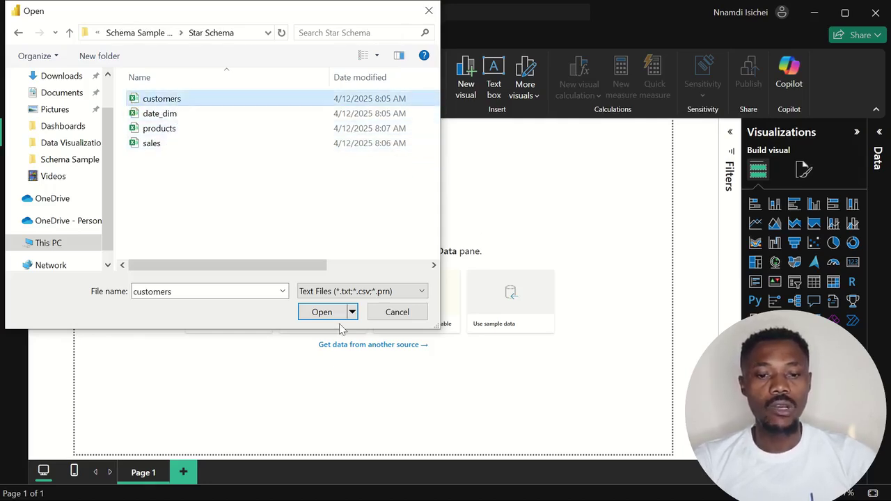
pyautogui.click(319, 311)
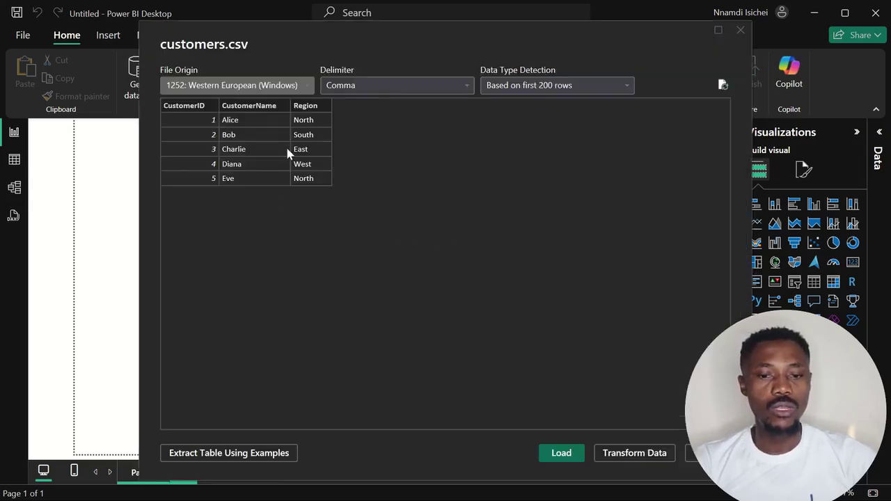
pyautogui.click(561, 460)
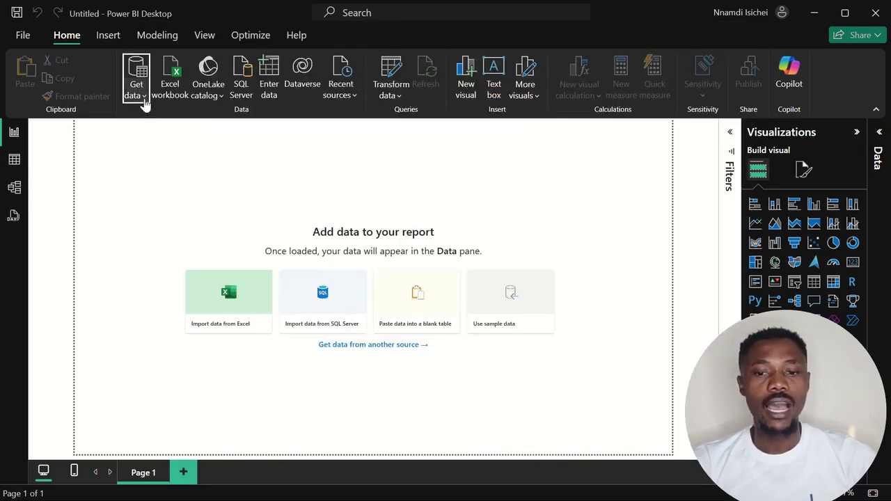
# Step: Import date_dim.csv from the Star Schema folder as a Text/CSV source and load it
pyautogui.click(137, 77)
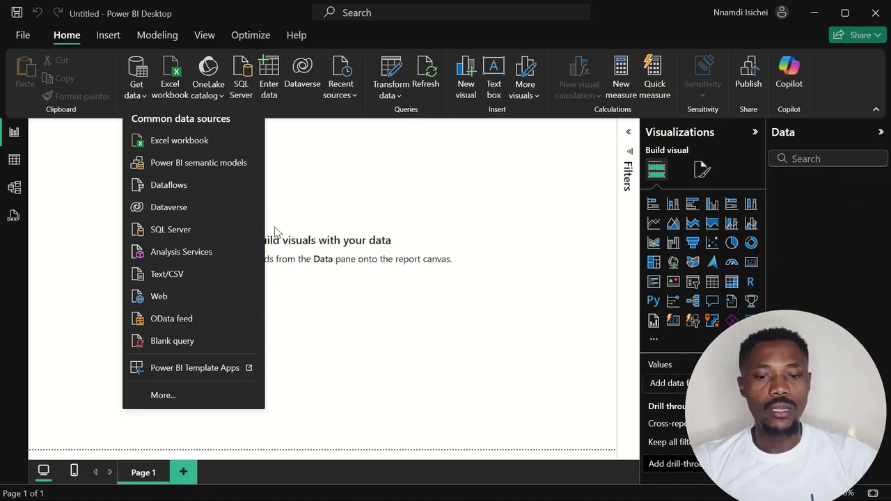
pyautogui.click(175, 274)
pyautogui.click(170, 115)
pyautogui.click(167, 130)
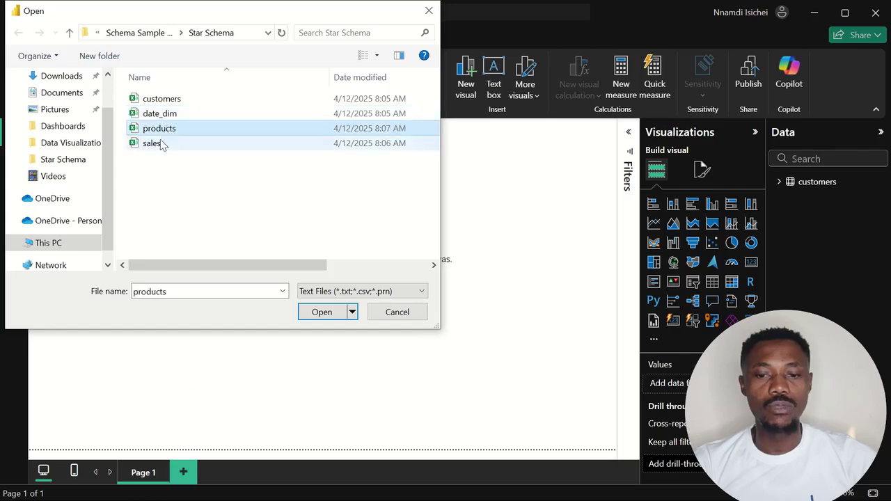
pyautogui.click(162, 145)
pyautogui.click(166, 132)
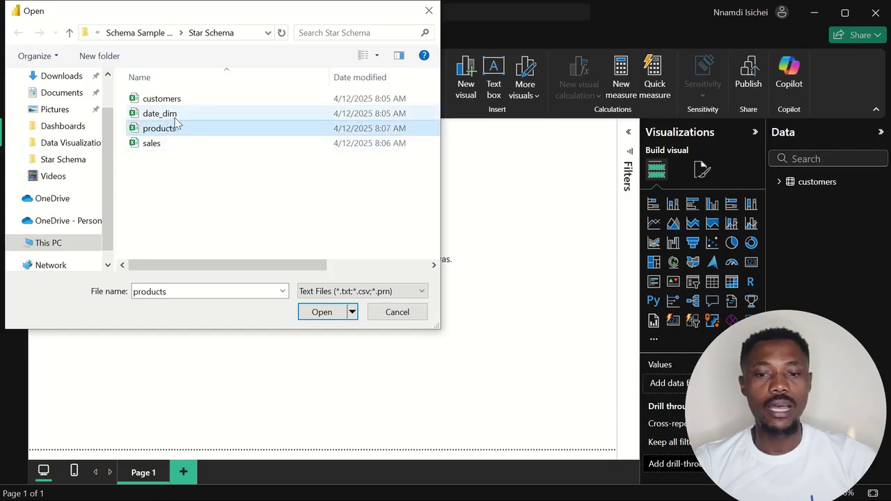
pyautogui.click(175, 122)
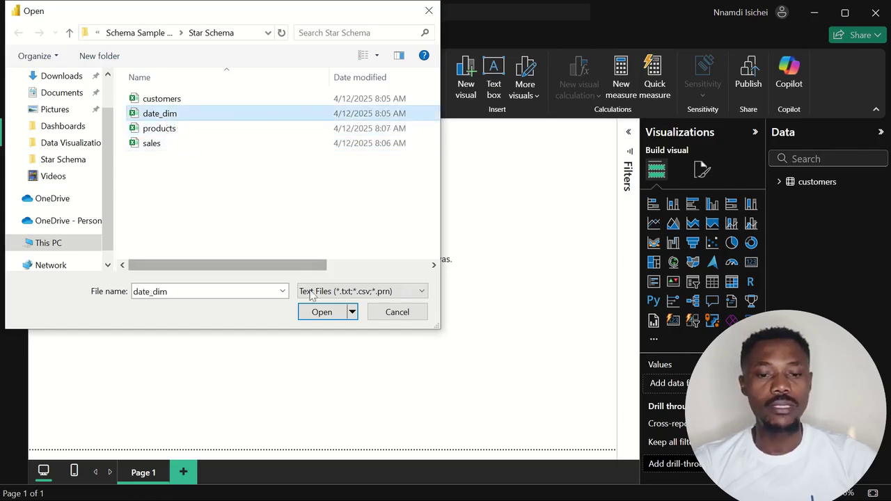
pyautogui.click(321, 312)
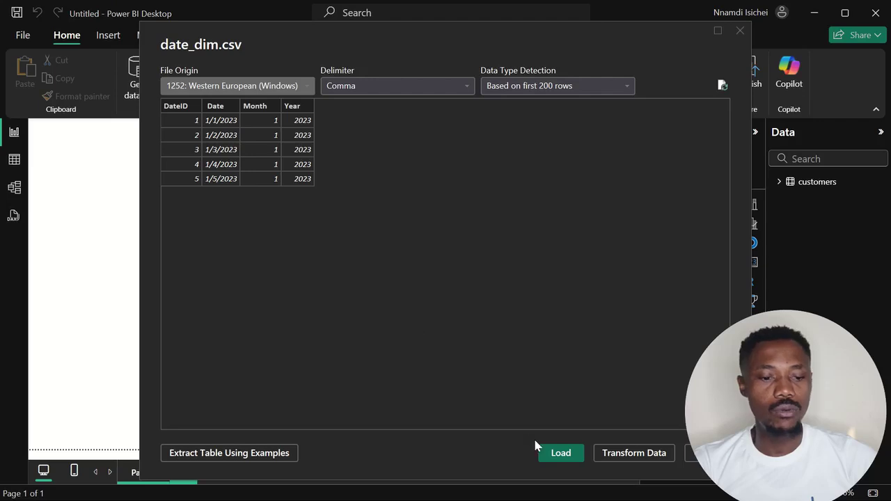
pyautogui.click(560, 453)
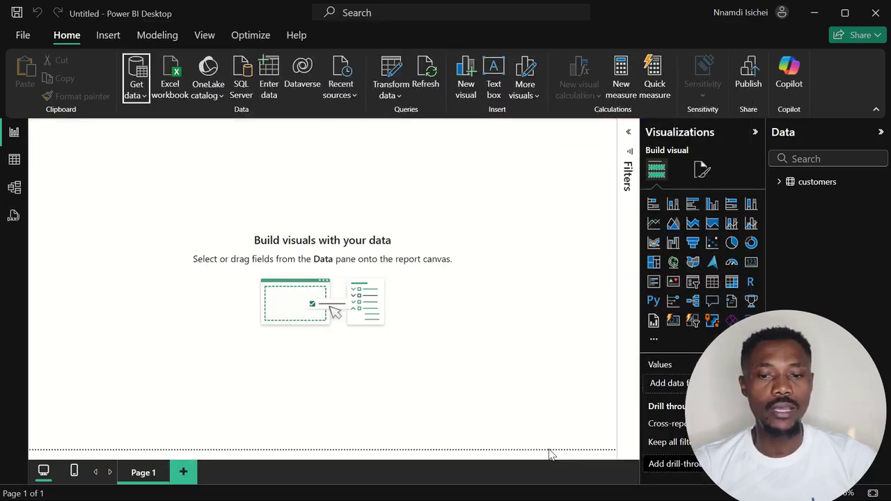
# Step: Import products.csv from the Star Schema folder as a Text/CSV source and load it
pyautogui.click(142, 97)
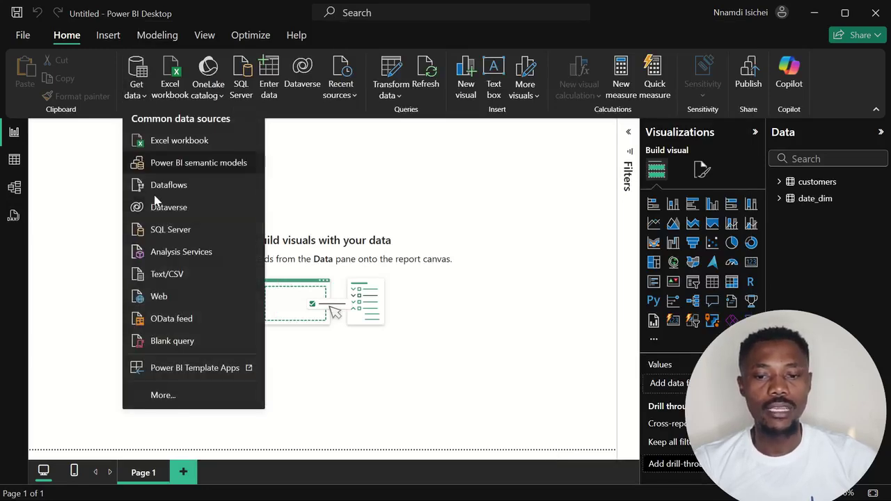
pyautogui.click(176, 278)
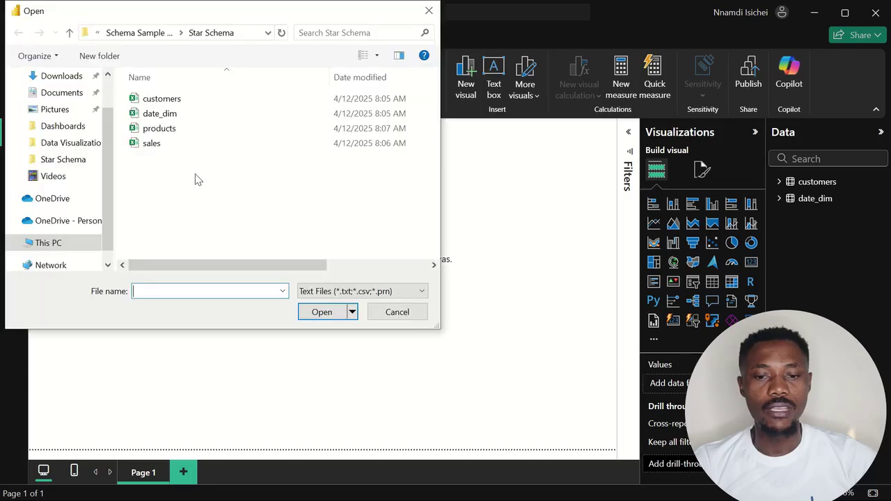
pyautogui.click(171, 131)
pyautogui.click(312, 312)
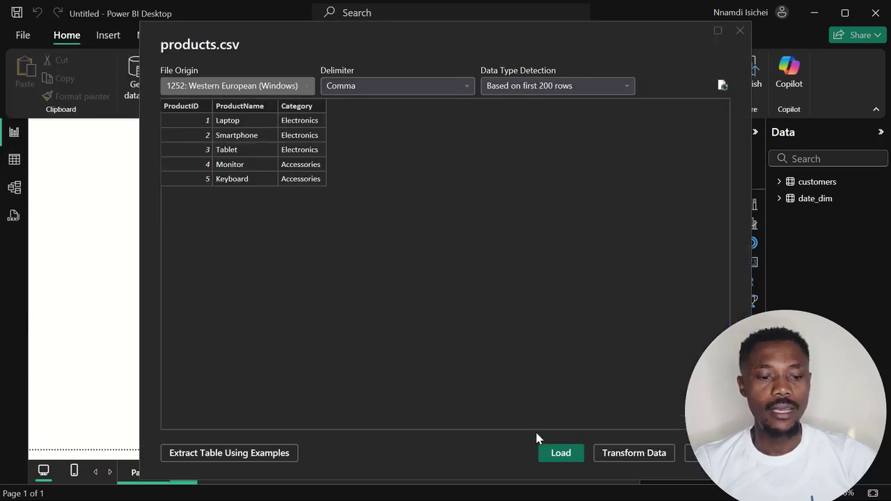
pyautogui.click(560, 453)
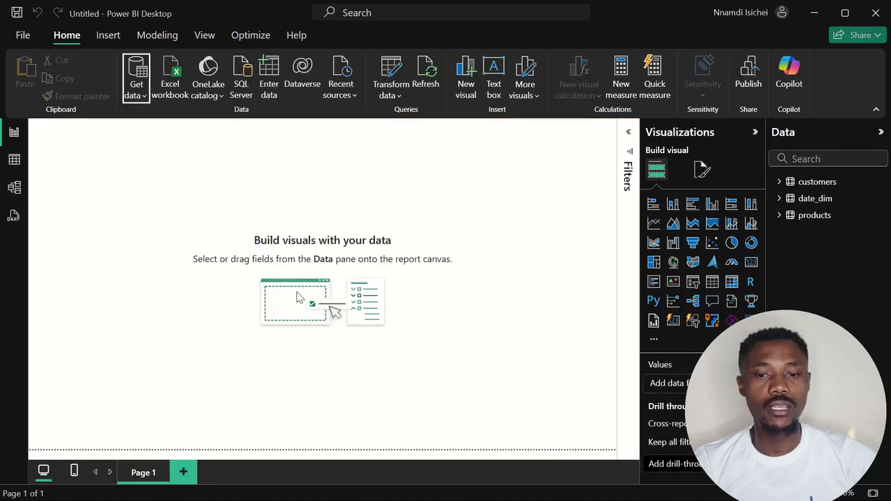
# Step: Import sales.csv from the Star Schema folder as a Text/CSV source and load it
pyautogui.click(140, 94)
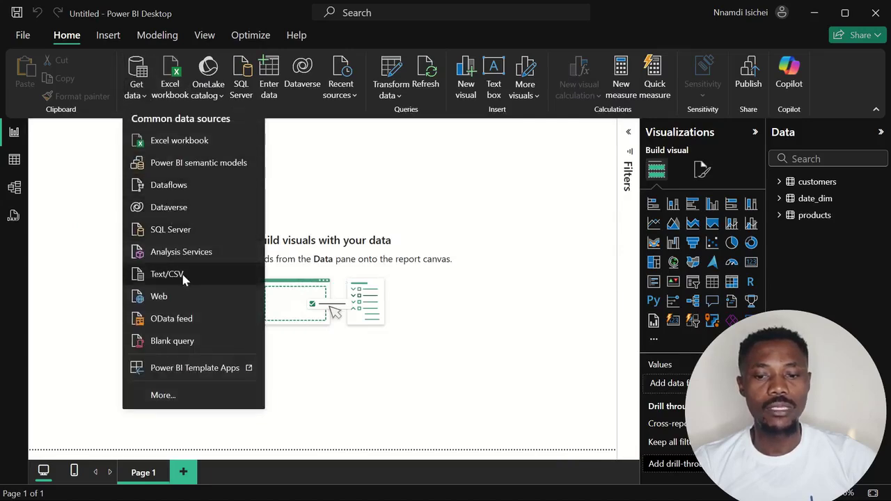
pyautogui.click(183, 279)
pyautogui.click(151, 144)
pyautogui.click(318, 313)
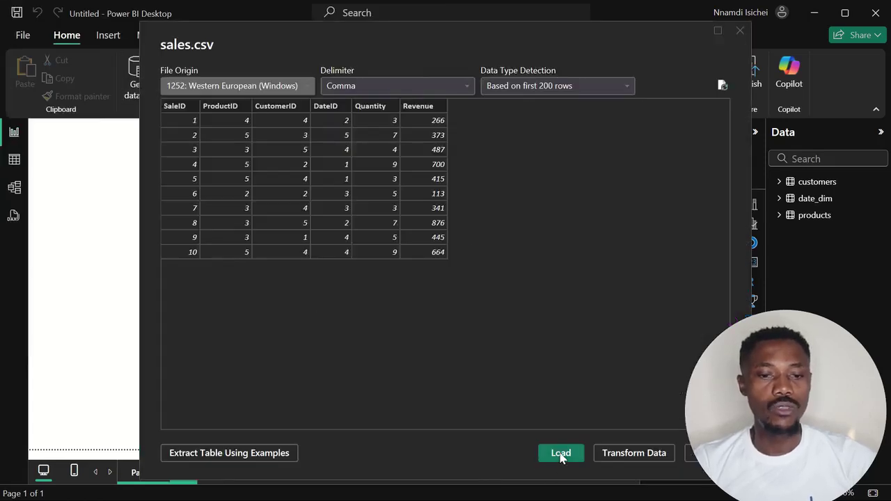
pyautogui.click(561, 453)
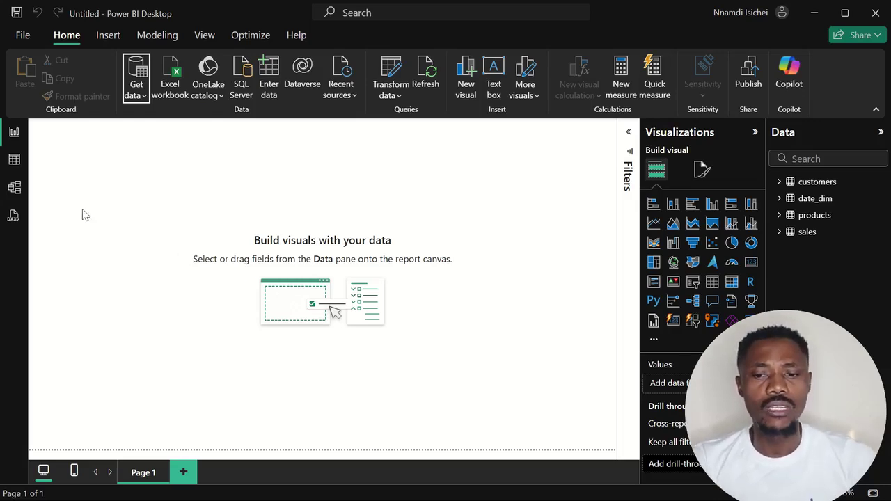
# Step: Show the model diagram and collapse the Properties and Data panes to make room for all tables
pyautogui.click(16, 187)
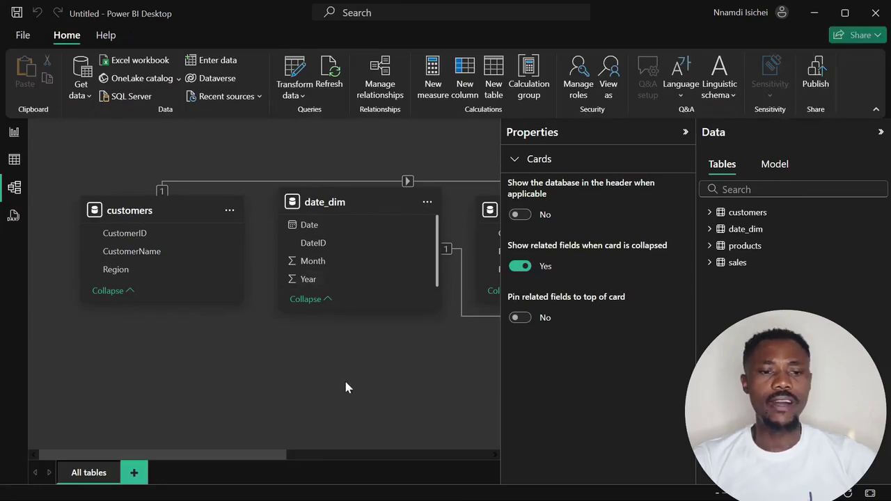
pyautogui.click(684, 136)
pyautogui.hscroll(3, 481, 310)
pyautogui.hscroll(1, 476, 327)
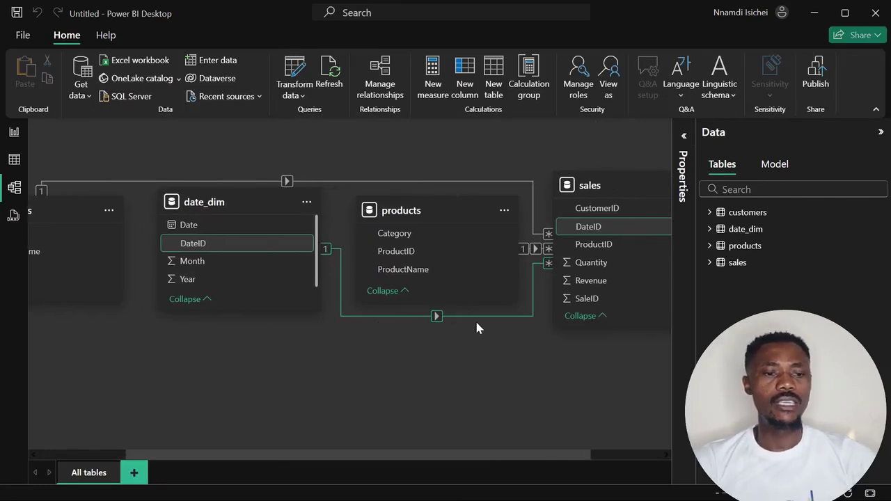
pyautogui.click(881, 133)
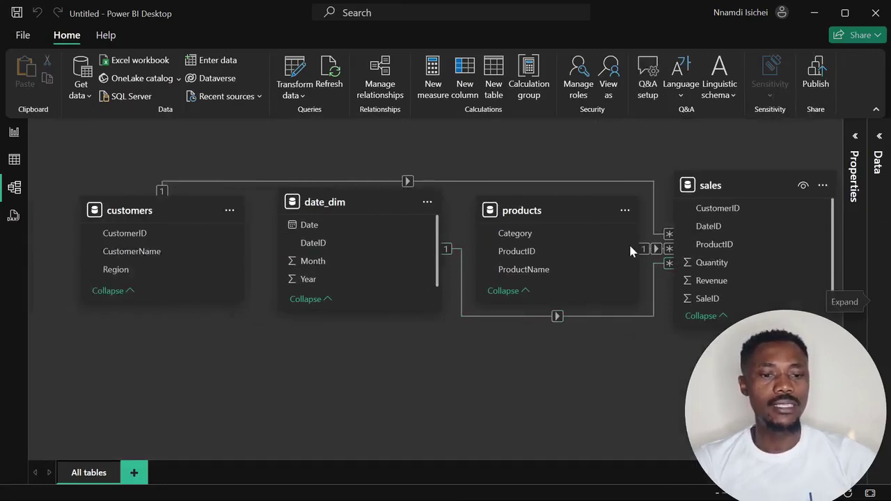
# Step: Rearrange the diagram with sales in the centre, date_dim above left, customers below left and products to the lower right
pyautogui.moveTo(717, 185); pyautogui.dragTo(376, 241)
pyautogui.moveTo(341, 201); pyautogui.dragTo(330, 165)
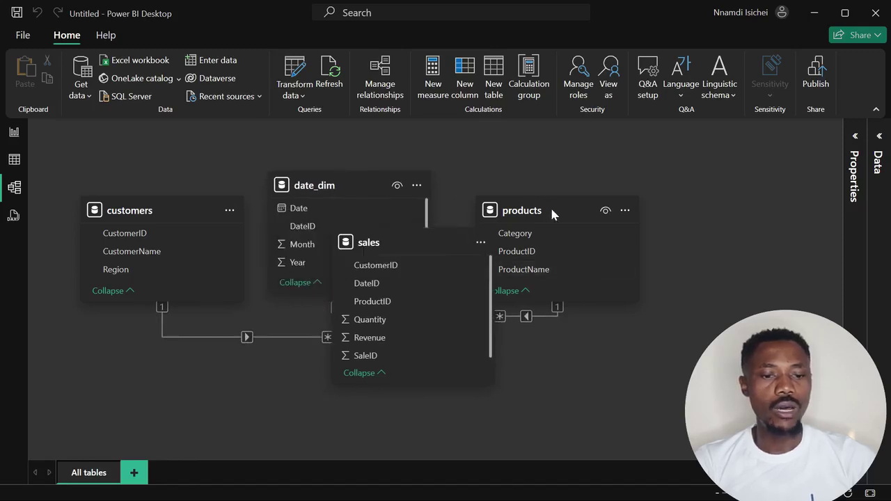
pyautogui.moveTo(552, 210); pyautogui.dragTo(698, 345)
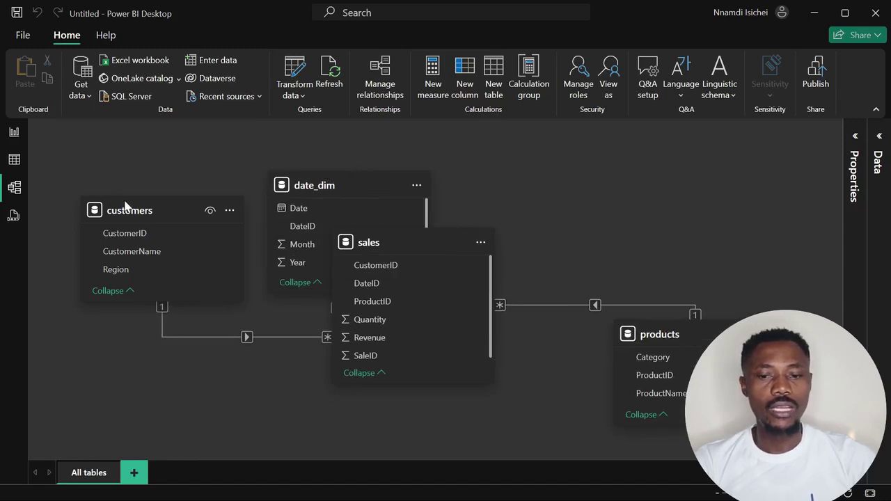
pyautogui.moveTo(130, 207); pyautogui.dragTo(78, 340)
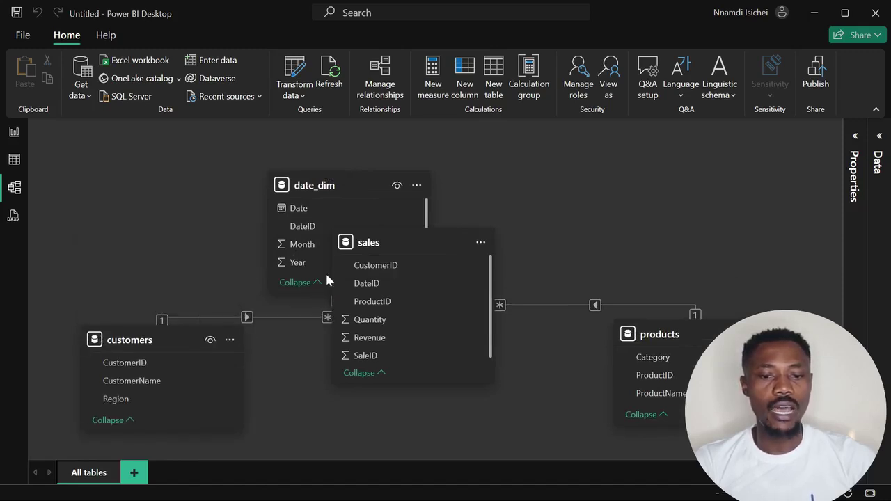
pyautogui.moveTo(319, 183); pyautogui.dragTo(201, 183)
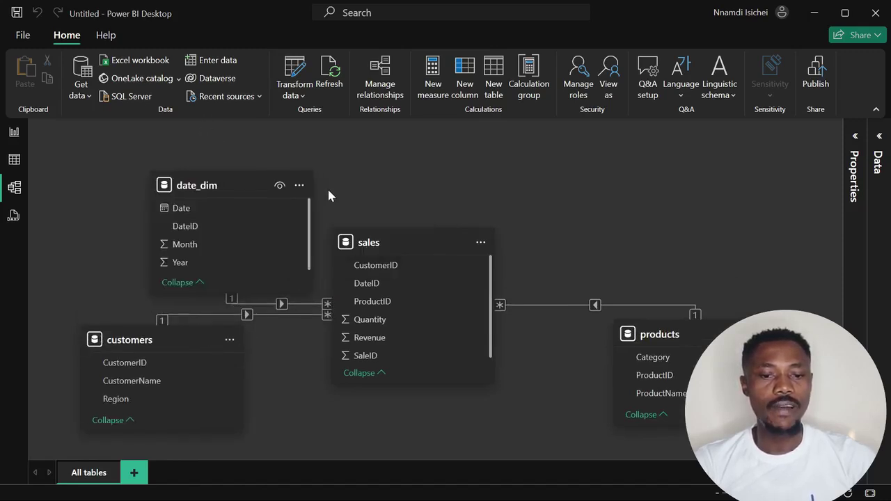
# Step: Refine the star layout by lowering the sales, customers and products tables and shifting date_dim closer to sales
pyautogui.moveTo(403, 235); pyautogui.dragTo(427, 289)
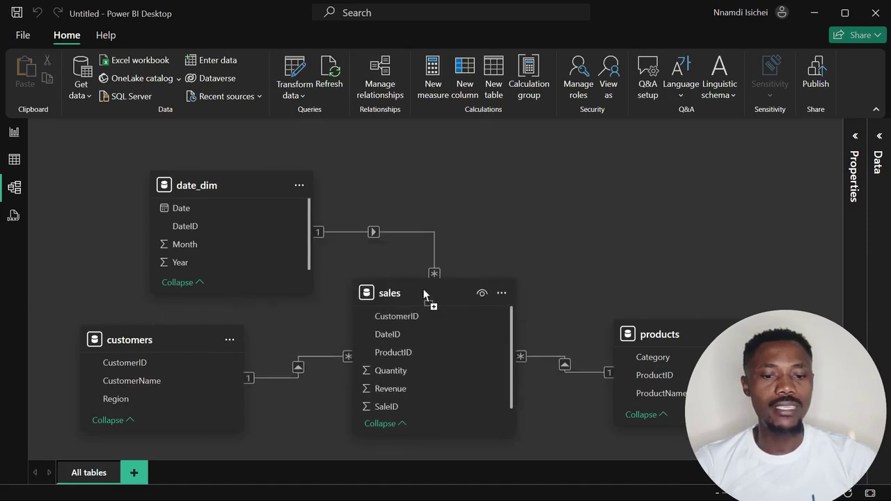
pyautogui.moveTo(229, 181); pyautogui.dragTo(258, 159)
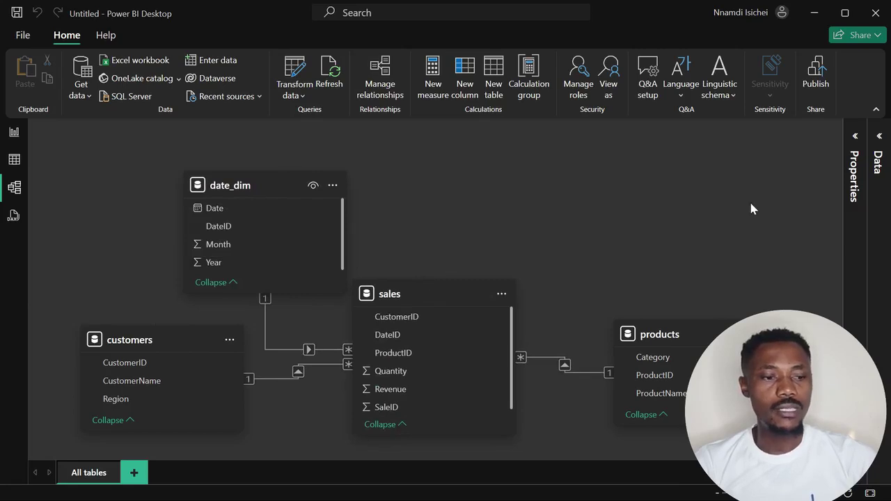
pyautogui.moveTo(154, 329); pyautogui.dragTo(159, 378)
pyautogui.moveTo(624, 369); pyautogui.dragTo(636, 381)
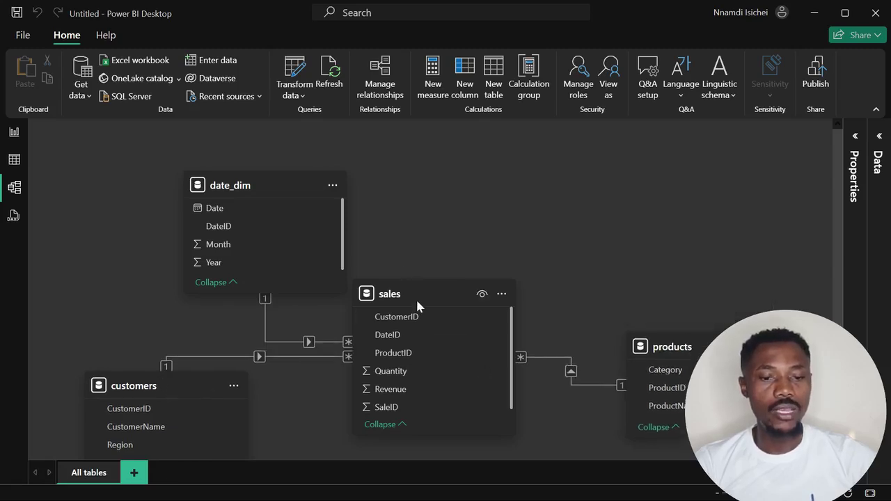
pyautogui.moveTo(417, 300); pyautogui.dragTo(437, 311)
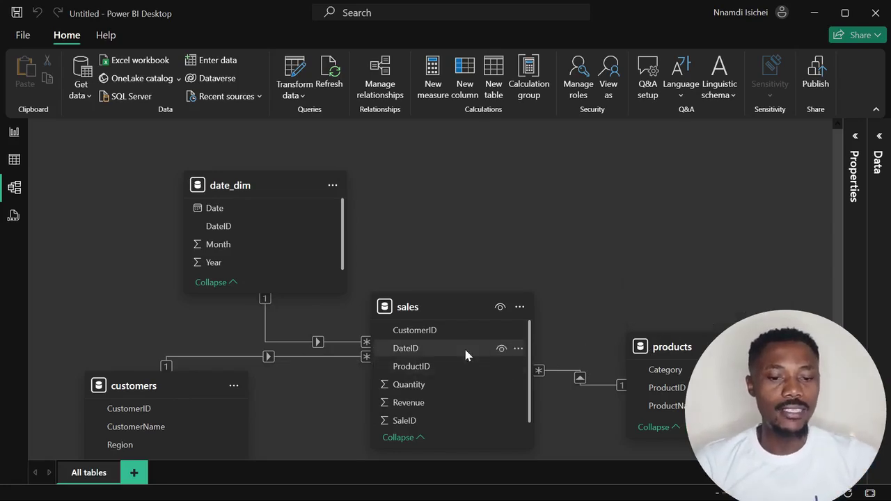
# Step: Examine the relationships linking sales to customers, date_dim and products, including the CustomerID fields on both sides
pyautogui.click(422, 337)
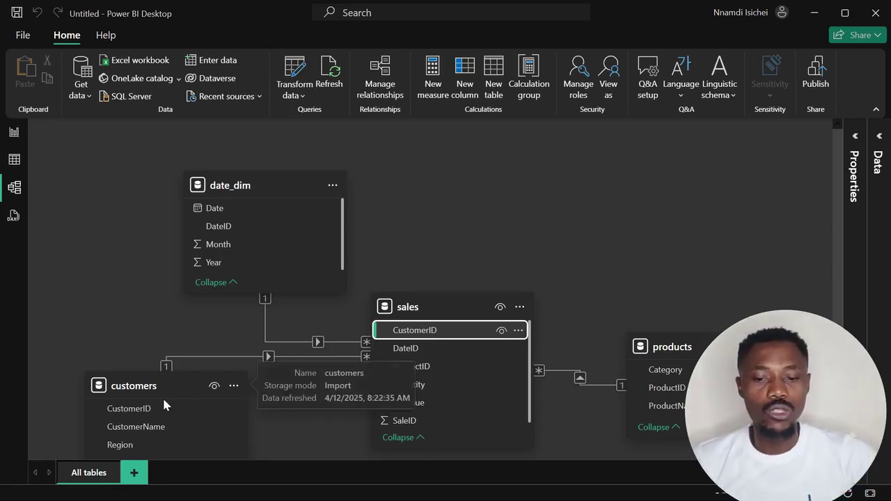
pyautogui.click(144, 411)
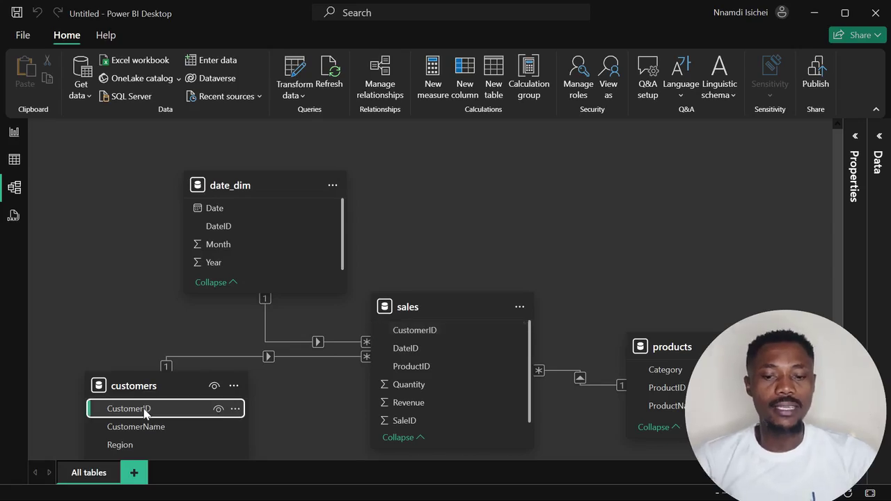
pyautogui.click(221, 356)
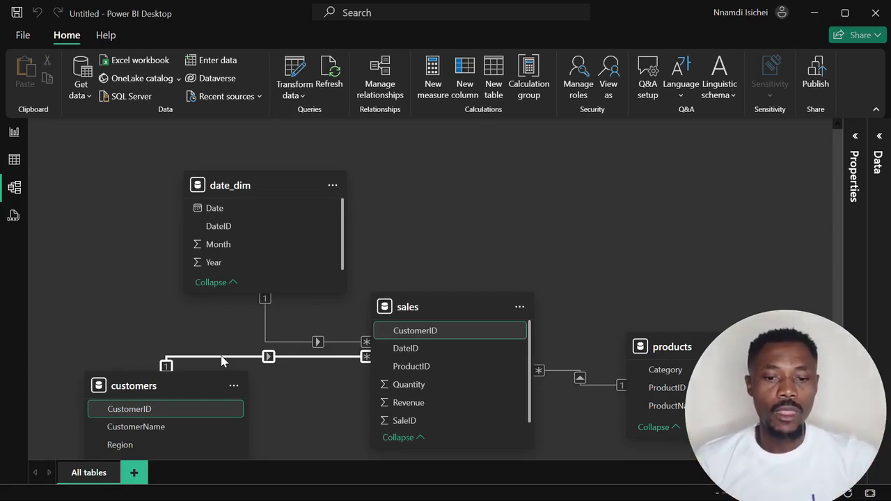
pyautogui.click(264, 335)
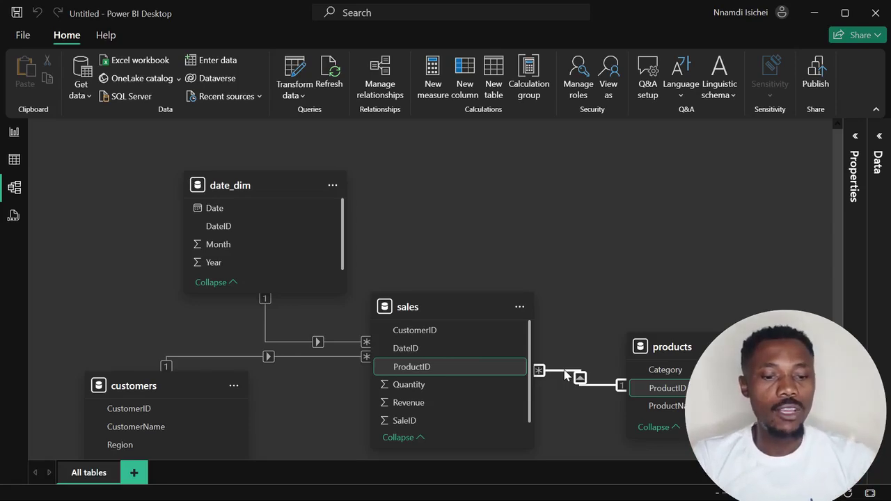
pyautogui.scroll(-1, 594, 292)
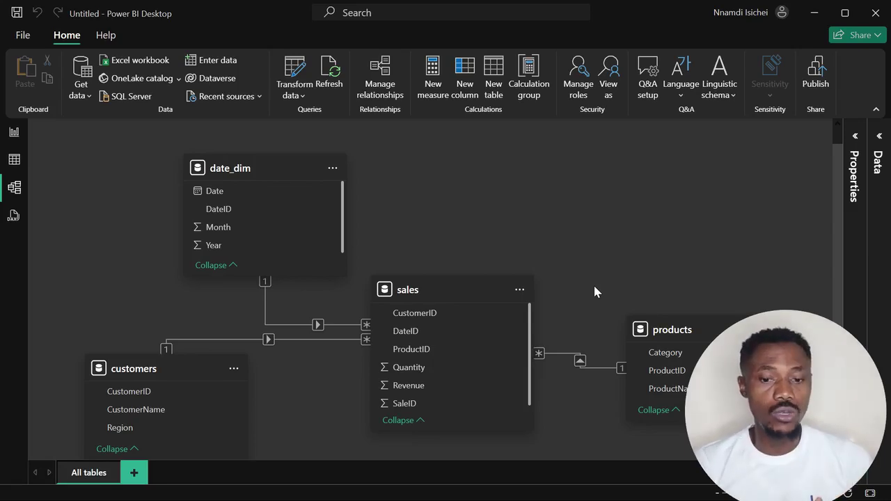
pyautogui.click(264, 316)
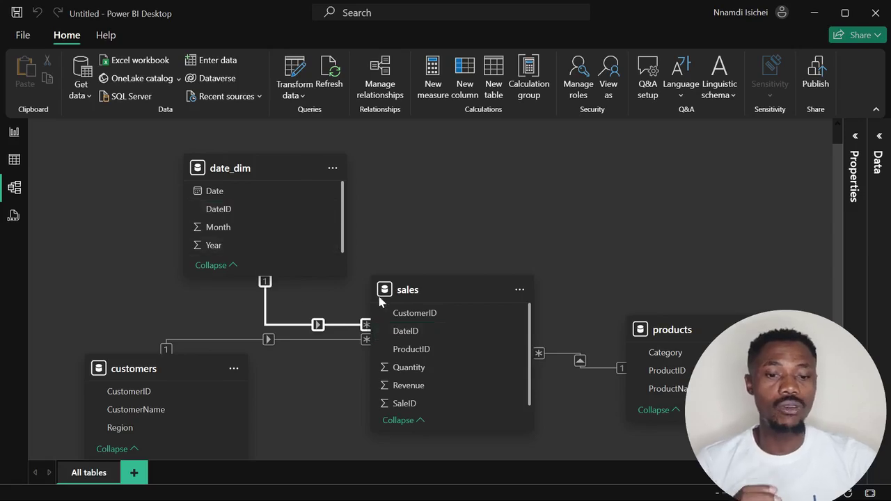
pyautogui.click(238, 338)
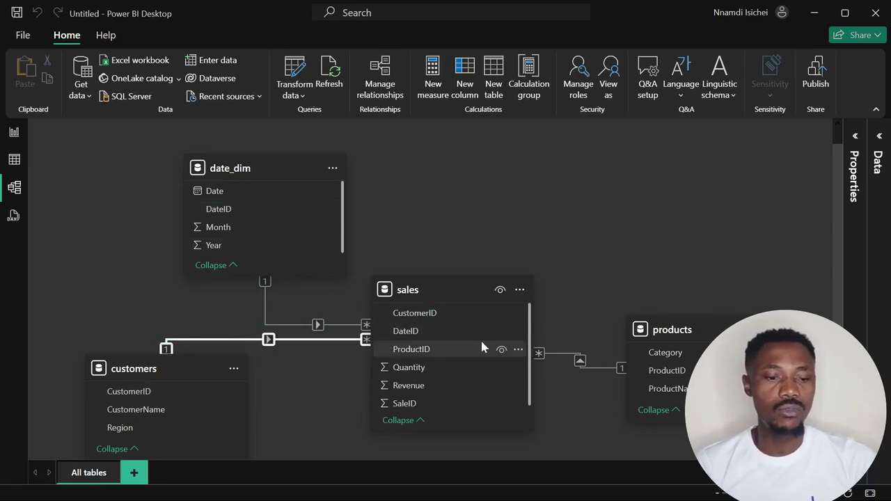
pyautogui.click(601, 367)
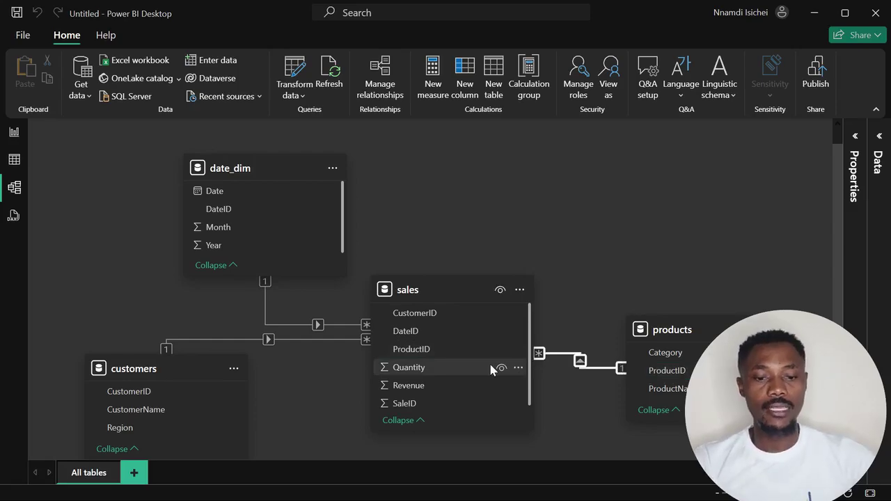
# Step: Return to the report view, switch to the presentation and advance to the Snowflake Schema slide
pyautogui.click(11, 130)
pyautogui.hotkey('alt', 'Tab')
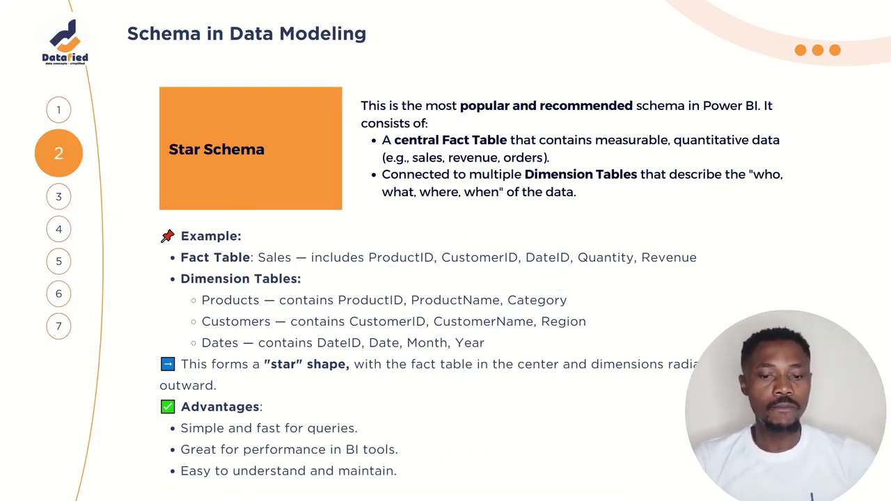
pyautogui.click(725, 265)
pyautogui.click(876, 263)
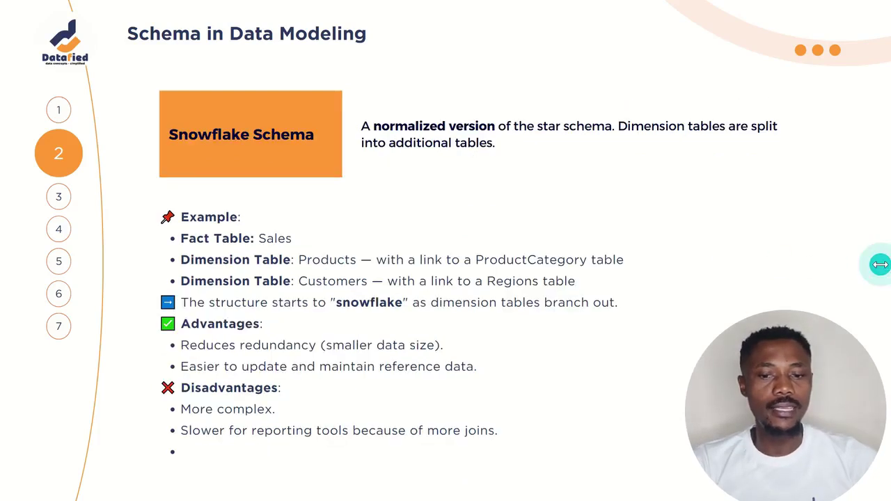